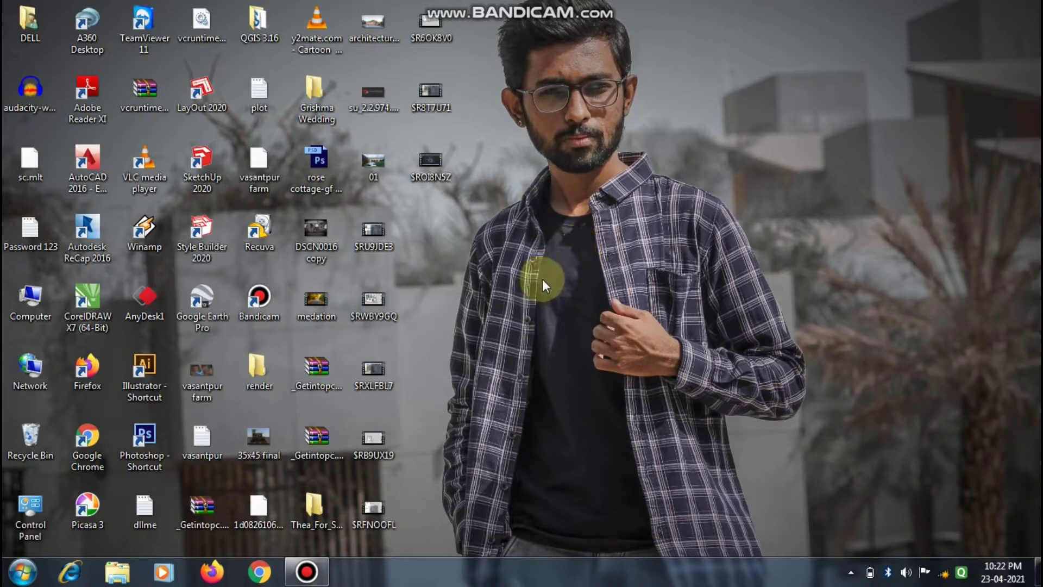
Launch SketchUp 2020
{"action": "key", "text": "s"}
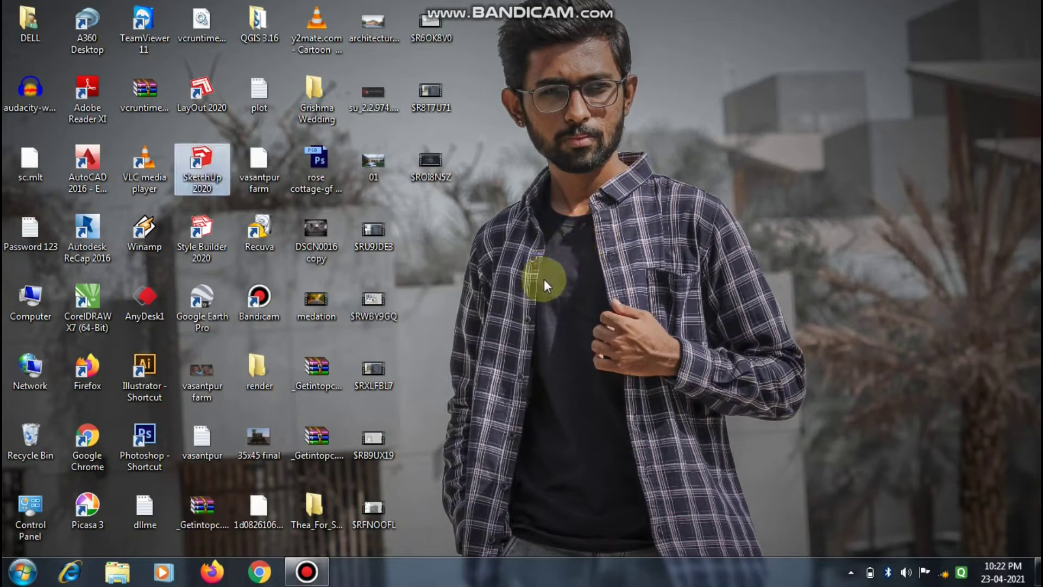
{"action": "left_click", "coordinate": [583, 191]}
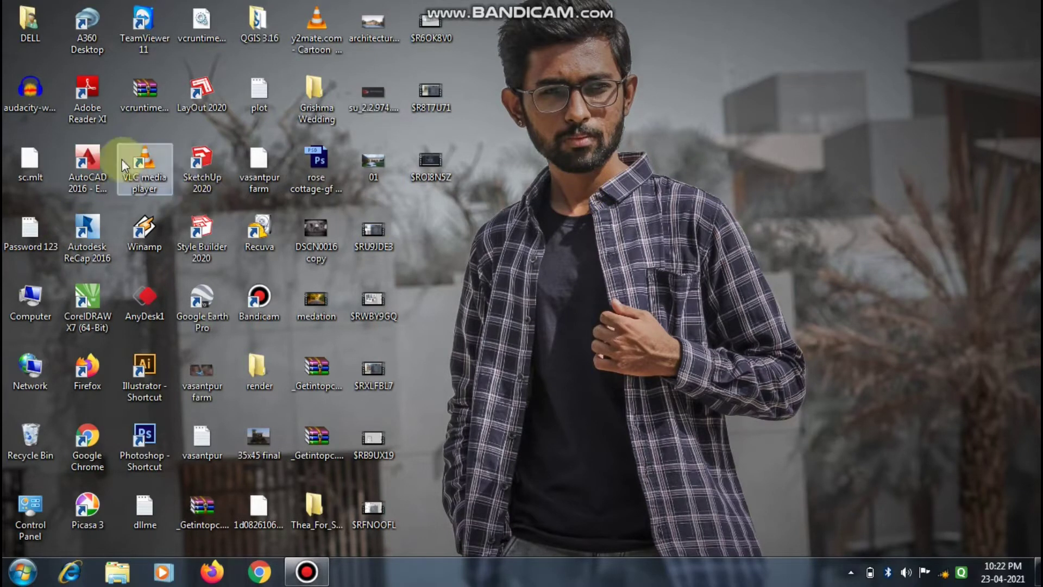
{"action": "left_click", "coordinate": [201, 160]}
{"action": "double_click", "coordinate": [200, 156]}
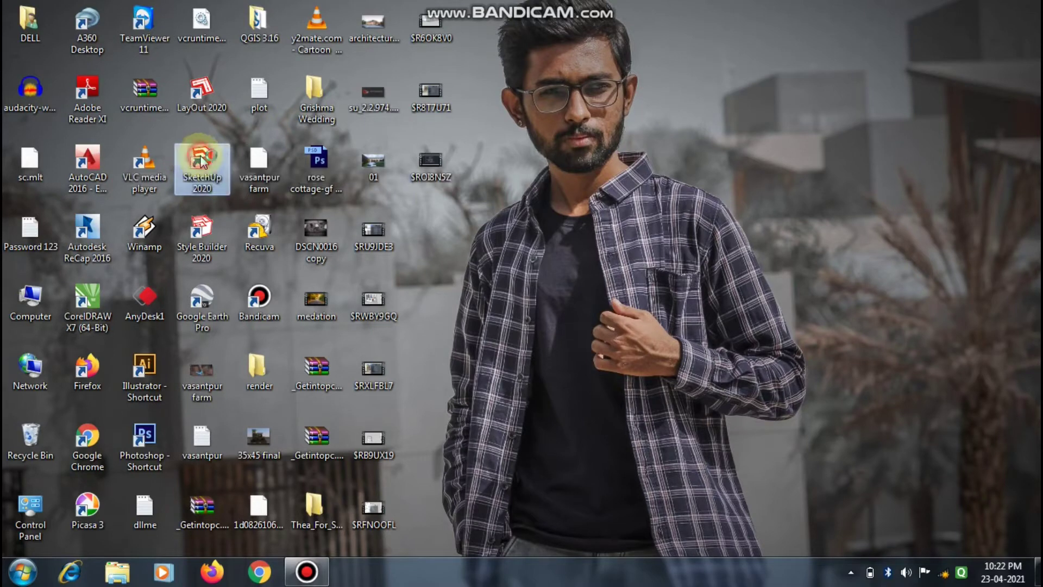
{"action": "left_click", "coordinate": [567, 298]}
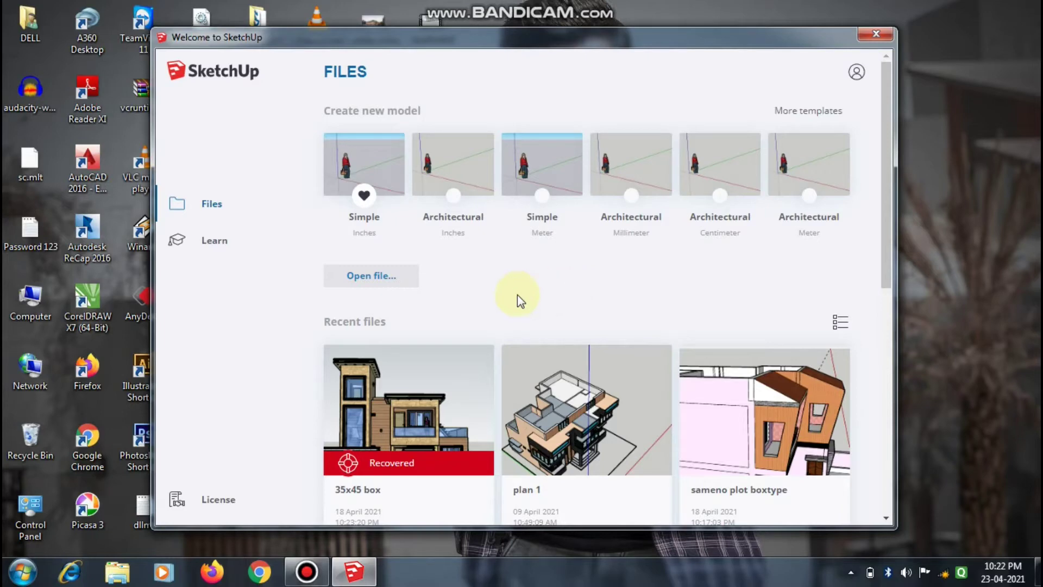
Look through the recent files and open the recovered model "35x45 box"
{"action": "left_click_drag", "start_coordinate": [885, 132], "coordinate": [885, 185]}
{"action": "scroll", "coordinate": [857, 261], "scroll_direction": "down", "scroll_amount": 5}
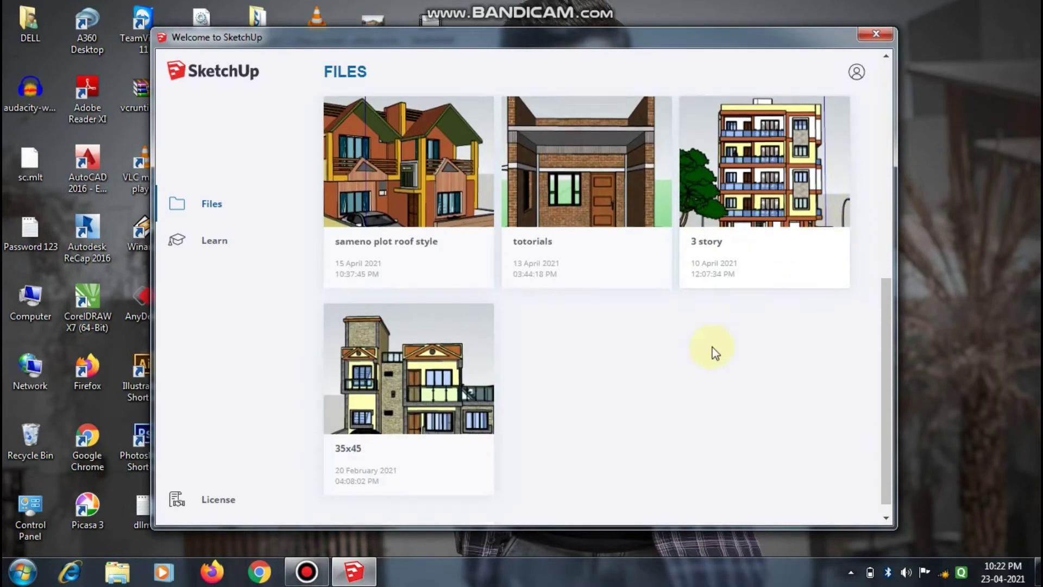
{"action": "scroll", "coordinate": [705, 359], "scroll_direction": "up", "scroll_amount": 5}
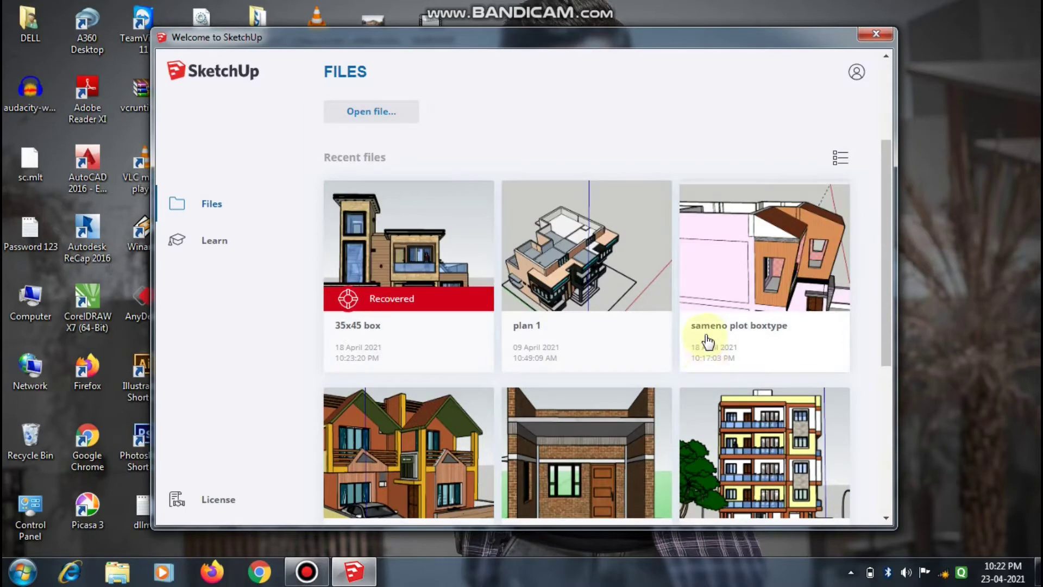
{"action": "scroll", "coordinate": [707, 342], "scroll_direction": "down", "scroll_amount": 2}
{"action": "left_click", "coordinate": [424, 167]}
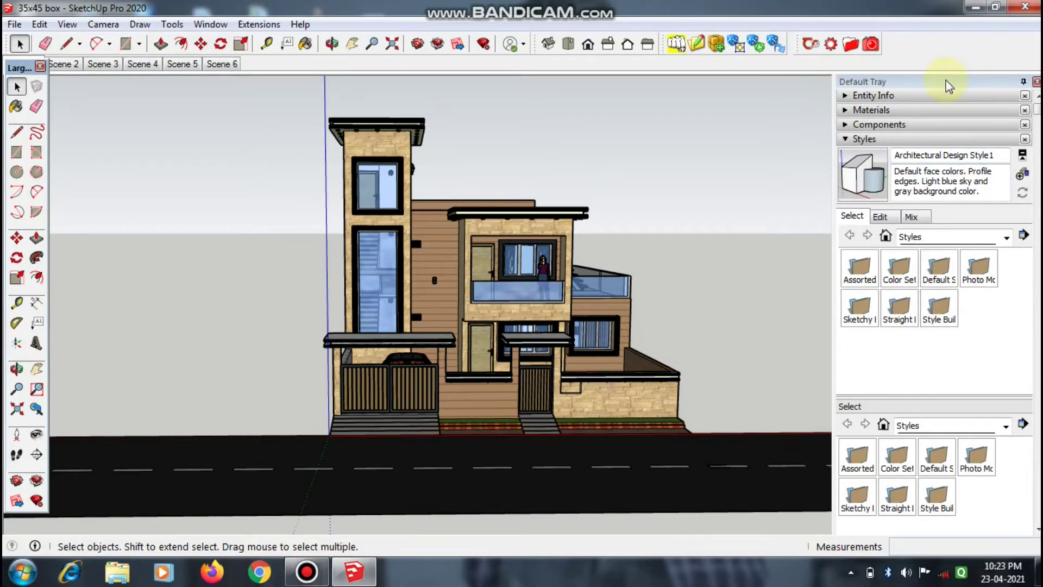
Hide the Default Tray to widen the modelling area, and show the tray again
{"action": "left_click", "coordinate": [1023, 81]}
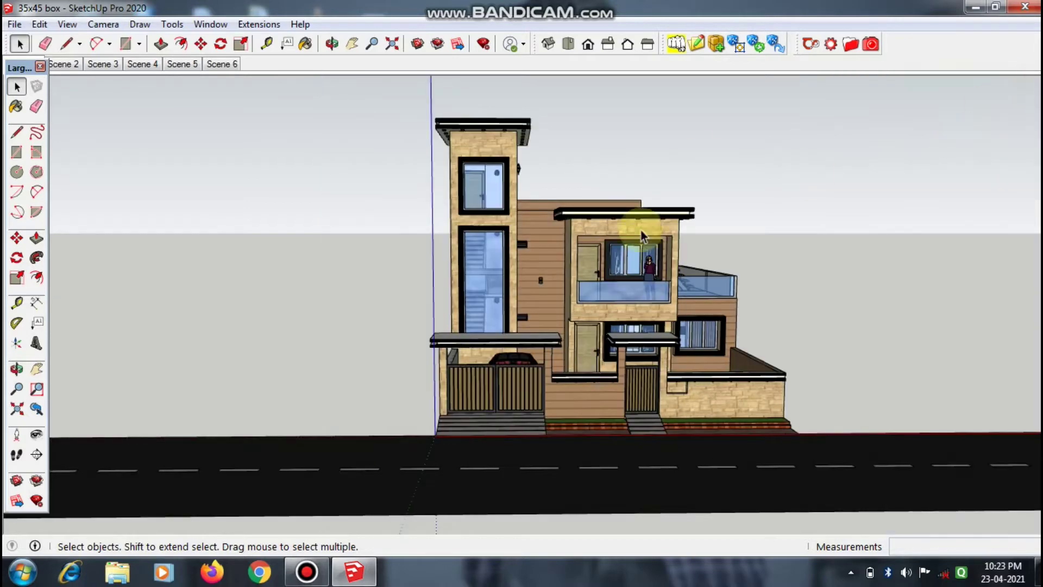
{"action": "middle_click_drag", "start_coordinate": [441, 218], "coordinate": [273, 156]}
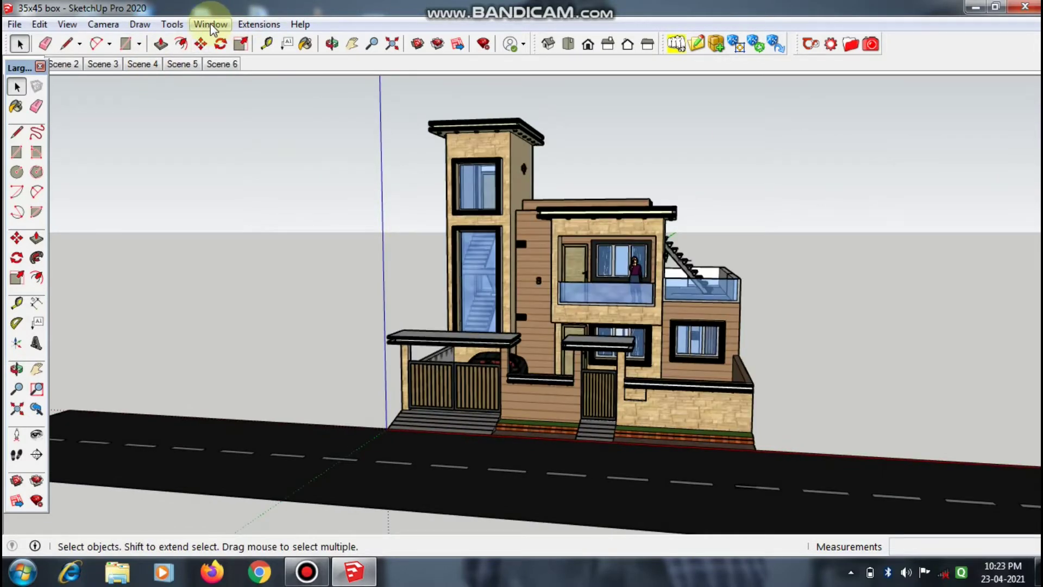
{"action": "left_click", "coordinate": [210, 24]}
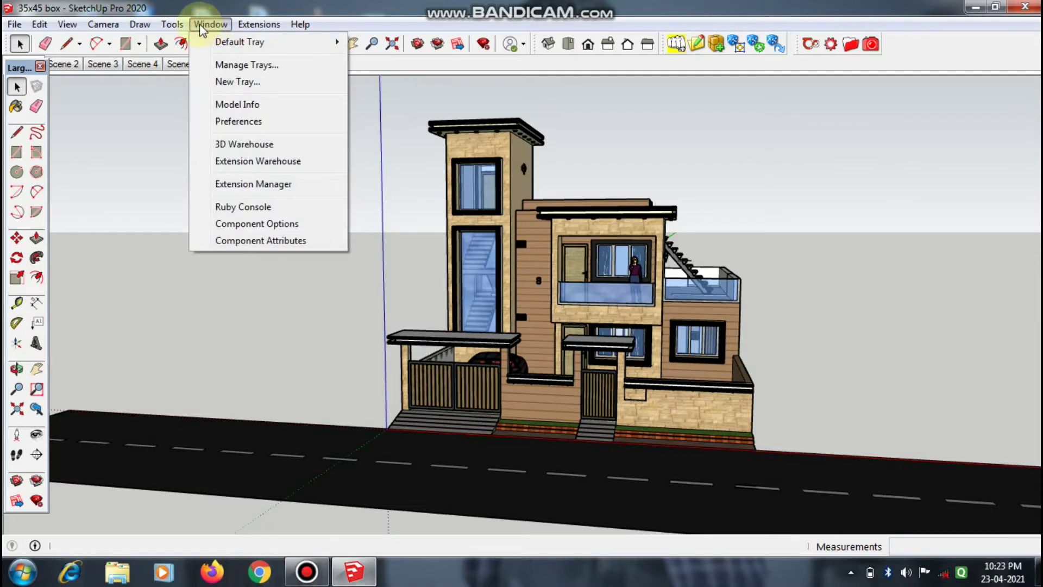
{"action": "mouse_move", "coordinate": [238, 46]}
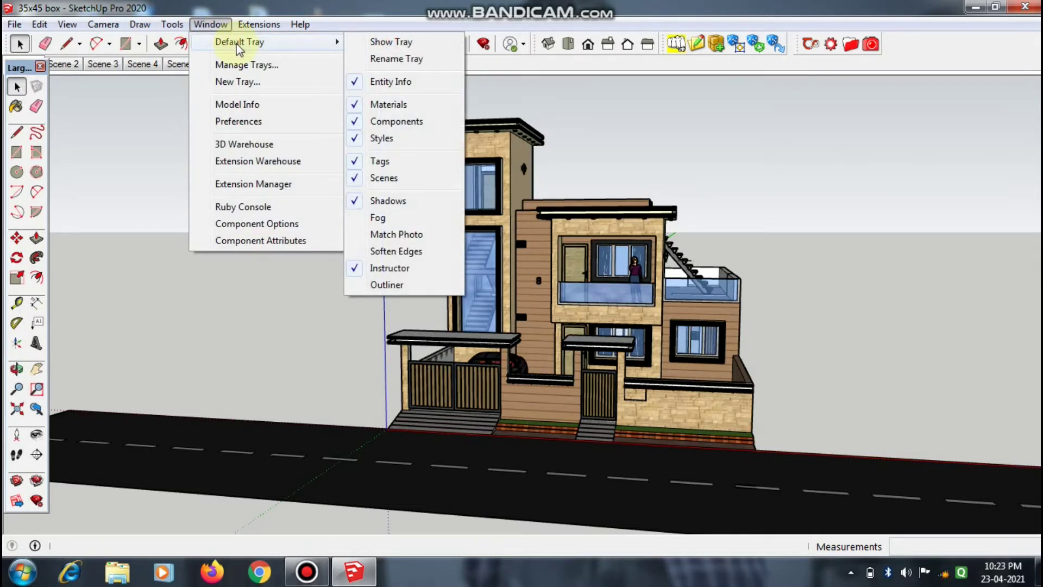
{"action": "left_click", "coordinate": [357, 47]}
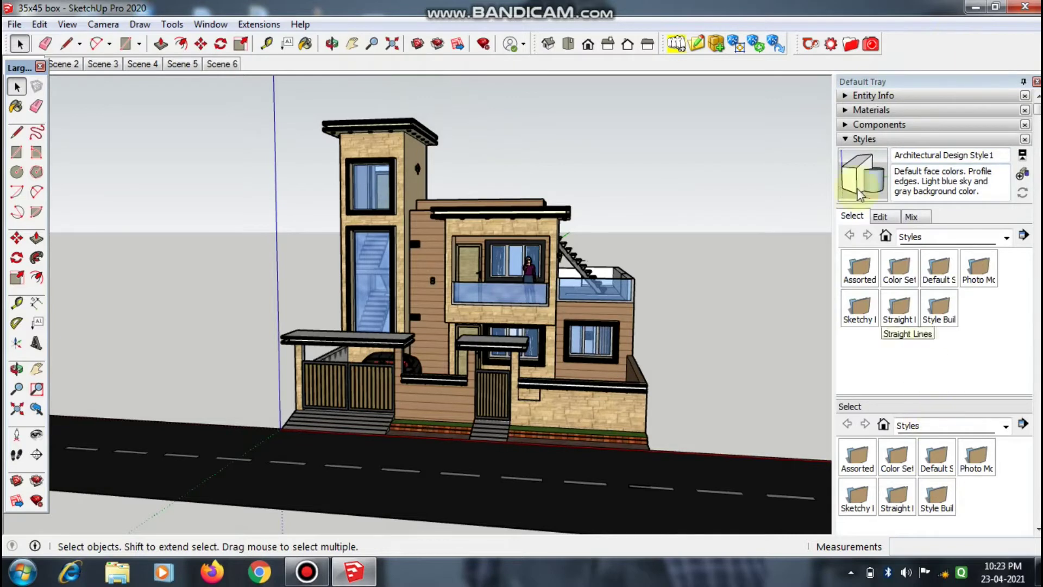
Collapse the Styles and Tags sections of the Default Tray, and open the current style's background settings
{"action": "left_click", "coordinate": [848, 139]}
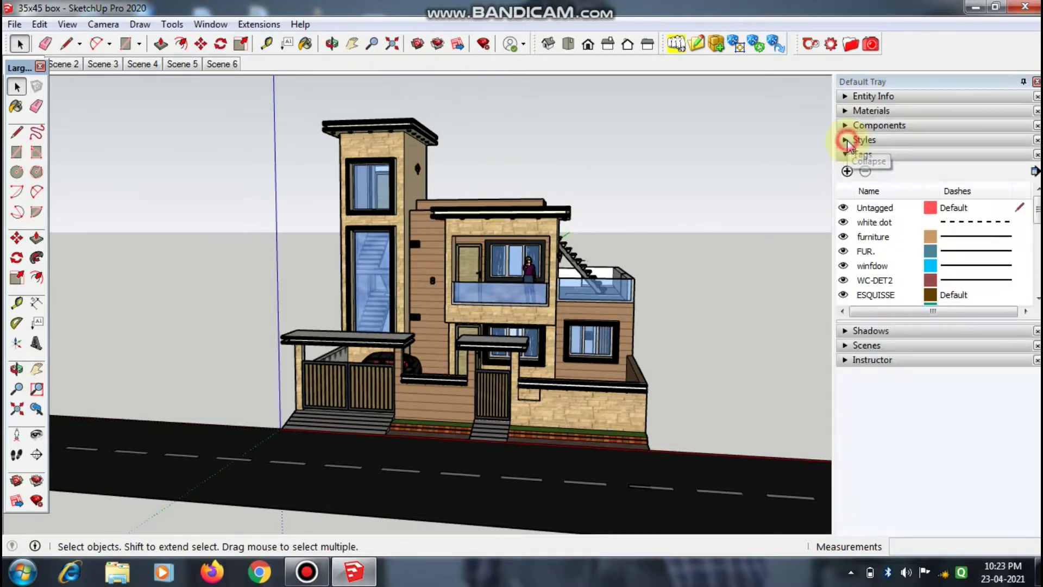
{"action": "left_click", "coordinate": [862, 154]}
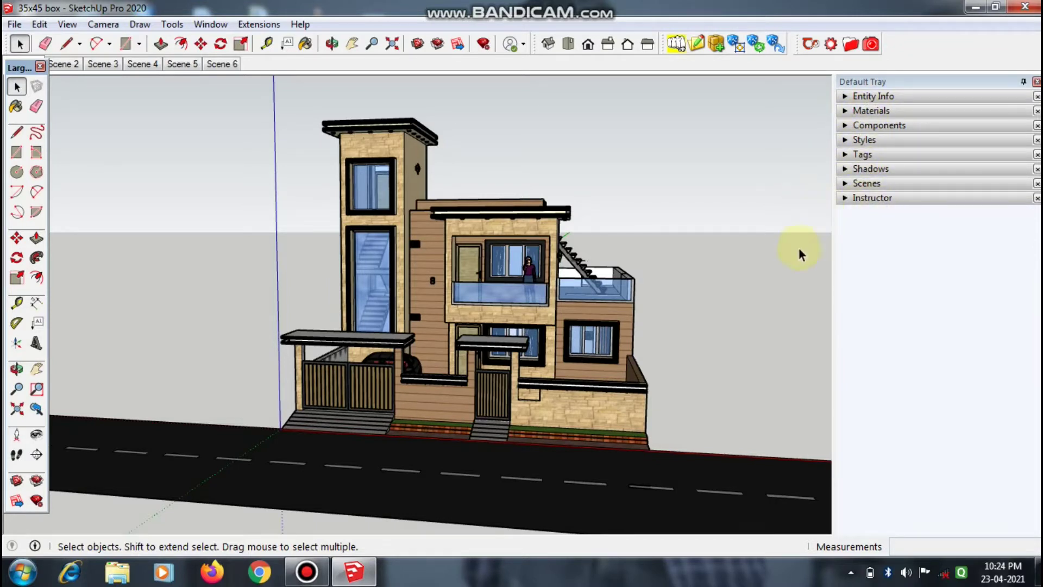
{"action": "left_click", "coordinate": [871, 142]}
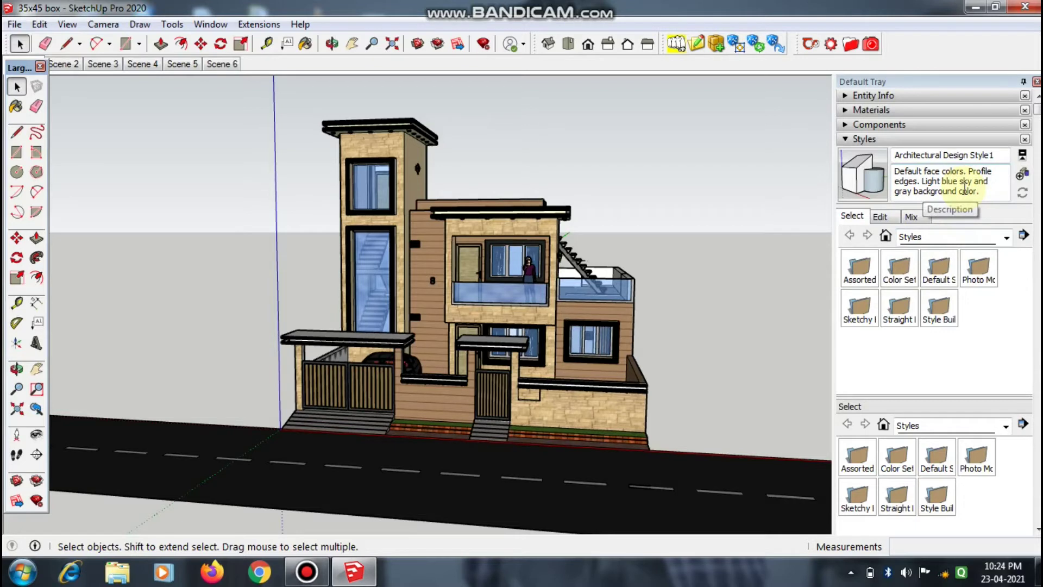
{"action": "left_click", "coordinate": [879, 217]}
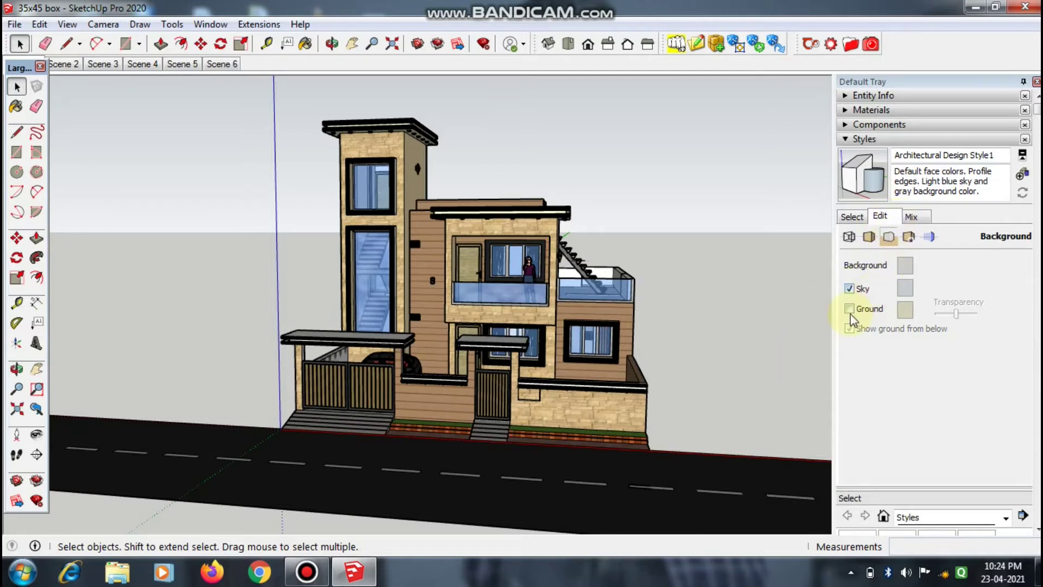
{"action": "left_click", "coordinate": [866, 309]}
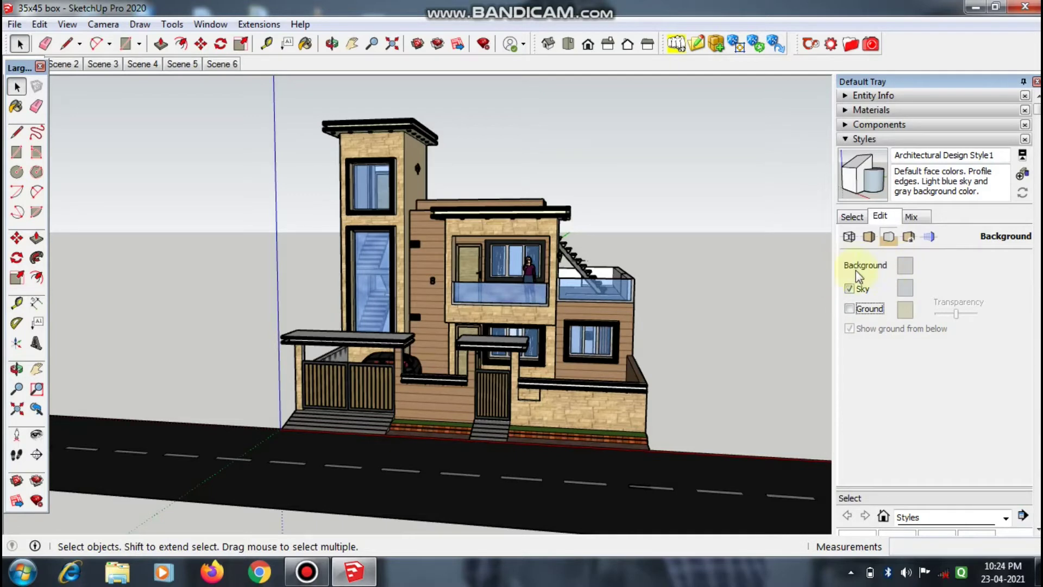
Set the style's background color to a medium grass green using the color wheel
{"action": "left_click", "coordinate": [905, 266]}
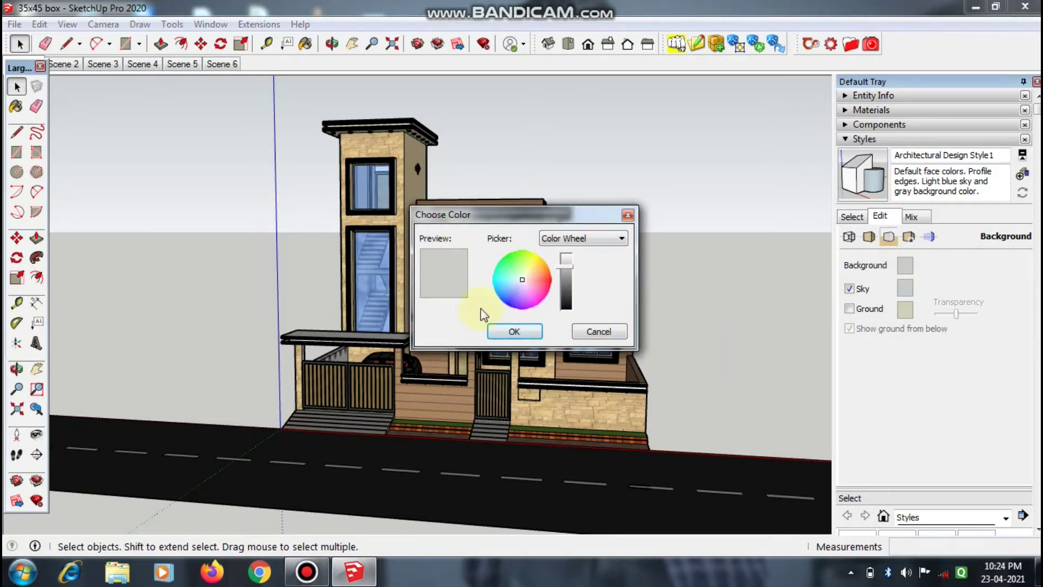
{"action": "left_click_drag", "start_coordinate": [493, 220], "coordinate": [679, 213]}
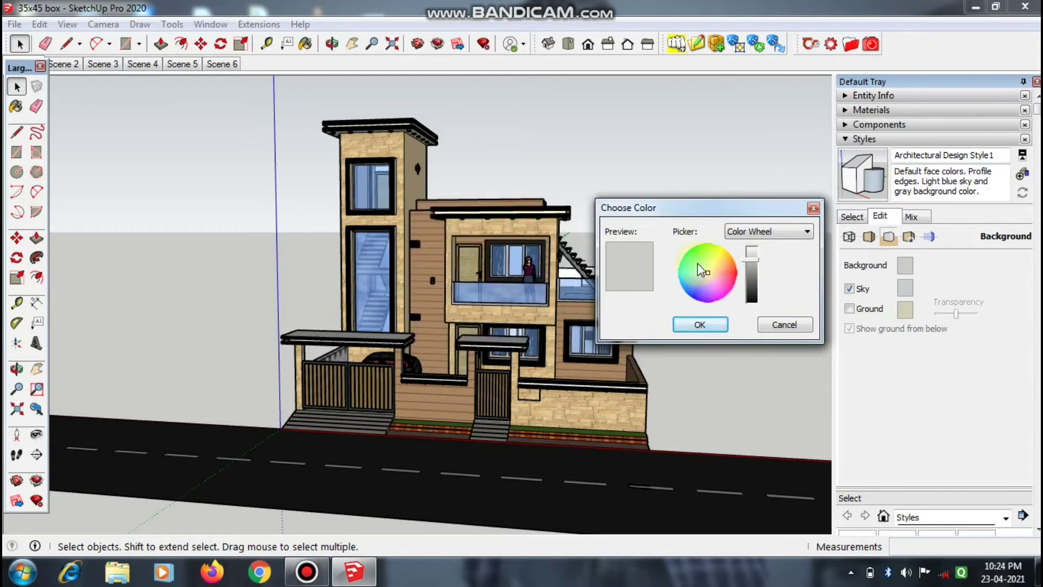
{"action": "left_click", "coordinate": [699, 255]}
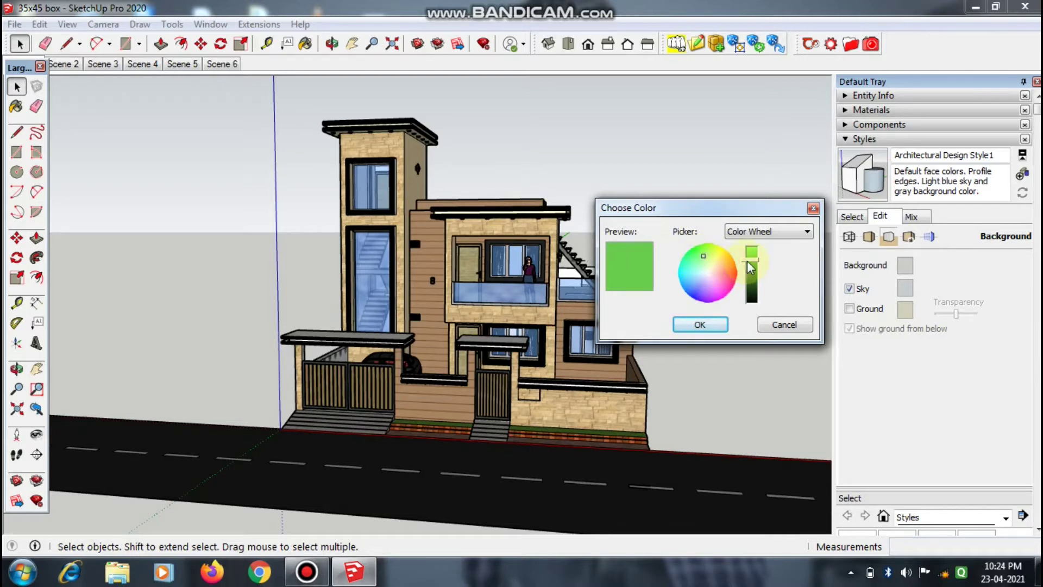
{"action": "left_click", "coordinate": [752, 292]}
{"action": "mouse_move", "coordinate": [748, 276]}
{"action": "left_mouse_down"}
{"action": "mouse_move", "coordinate": [751, 259]}
{"action": "mouse_move", "coordinate": [750, 301]}
{"action": "mouse_move", "coordinate": [756, 259]}
{"action": "mouse_move", "coordinate": [758, 280]}
{"action": "mouse_move", "coordinate": [759, 268]}
{"action": "left_mouse_up"}
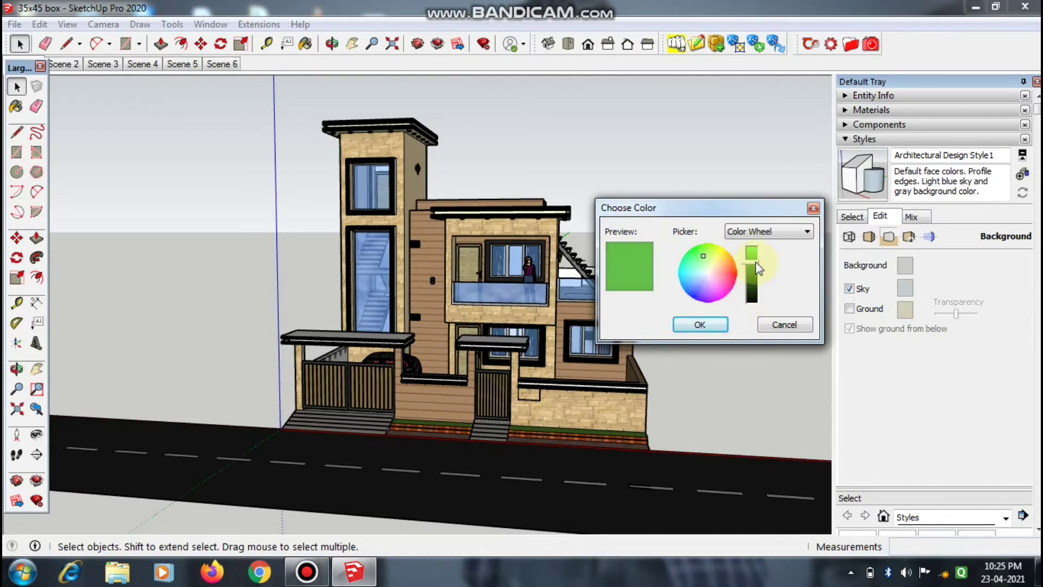
{"action": "left_click", "coordinate": [760, 230]}
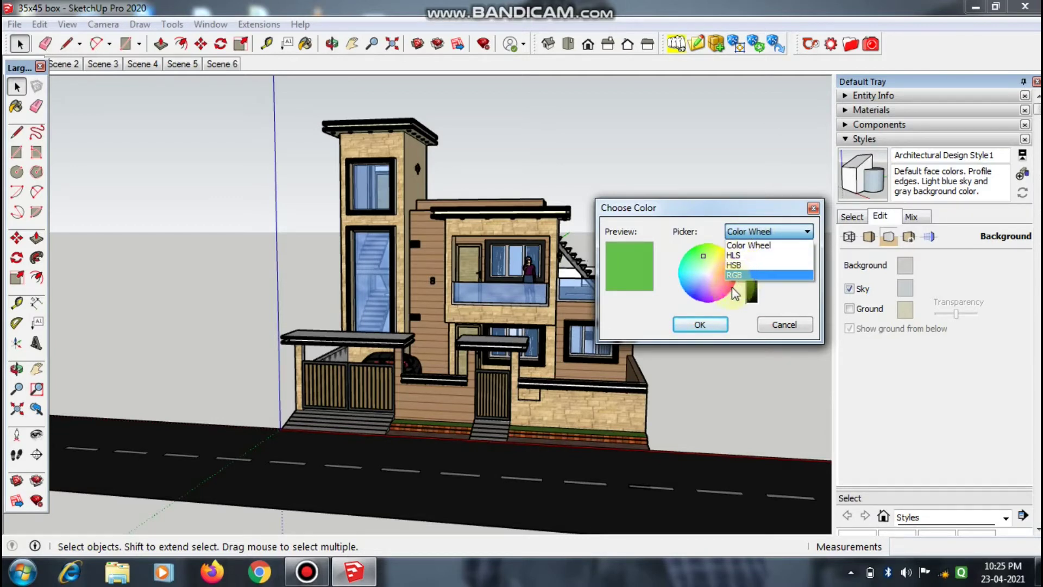
{"action": "left_click", "coordinate": [749, 233]}
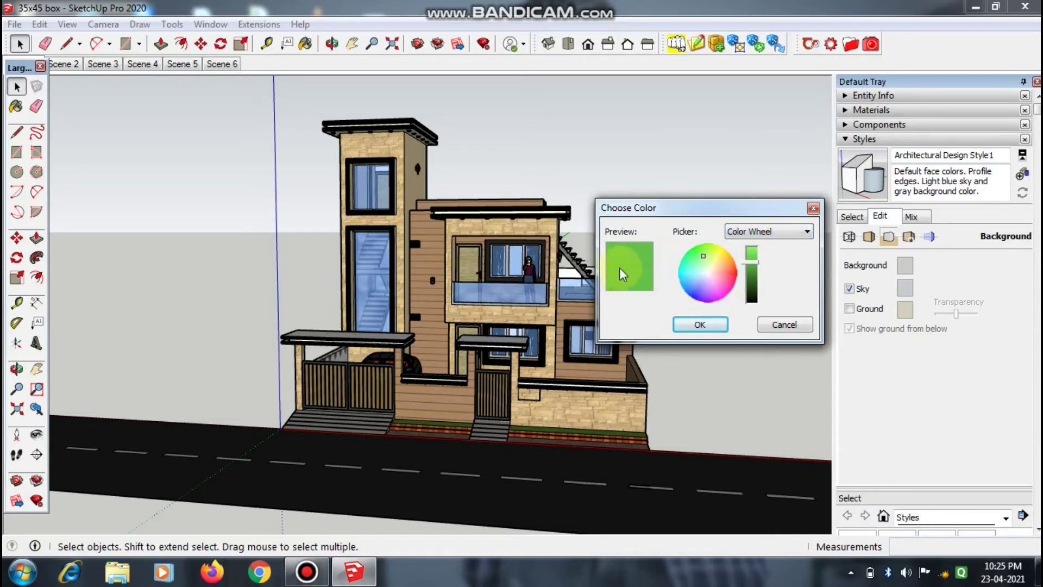
{"action": "left_click", "coordinate": [687, 326]}
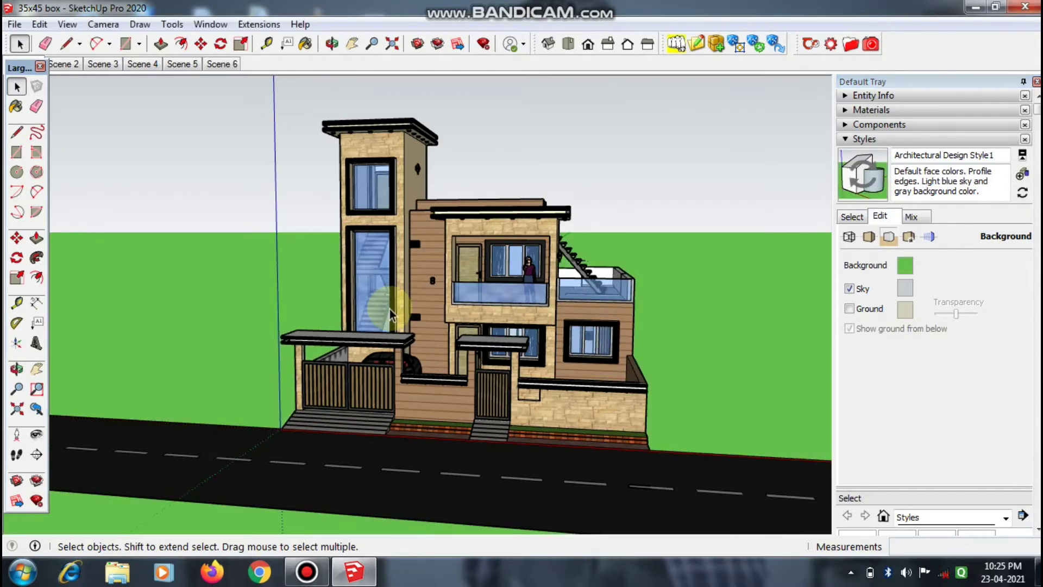
Examine the house model from the side and the front against the green background
{"action": "scroll", "coordinate": [375, 330], "scroll_direction": "down", "scroll_amount": 2}
{"action": "mouse_move", "coordinate": [326, 383]}
{"action": "middle_mouse_down"}
{"action": "mouse_move", "coordinate": [617, 377]}
{"action": "mouse_move", "coordinate": [489, 368]}
{"action": "mouse_move", "coordinate": [183, 404]}
{"action": "mouse_move", "coordinate": [612, 400]}
{"action": "mouse_move", "coordinate": [234, 333]}
{"action": "mouse_move", "coordinate": [565, 535]}
{"action": "middle_mouse_up"}
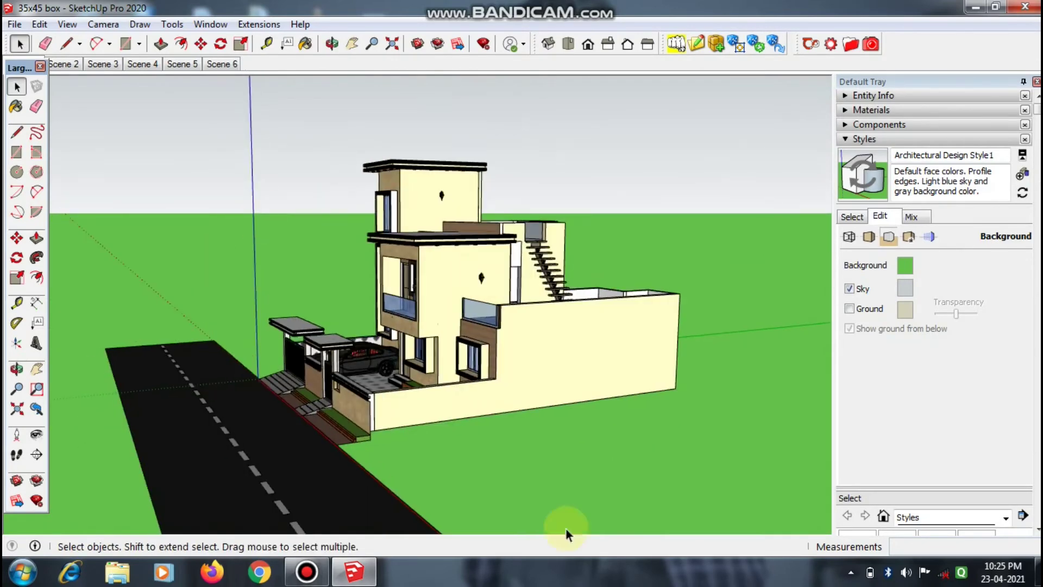
{"action": "middle_click_drag", "start_coordinate": [198, 326], "coordinate": [389, 354]}
{"action": "scroll", "coordinate": [421, 337], "scroll_direction": "down", "scroll_amount": 1}
{"action": "scroll", "coordinate": [395, 399], "scroll_direction": "up", "scroll_amount": 4}
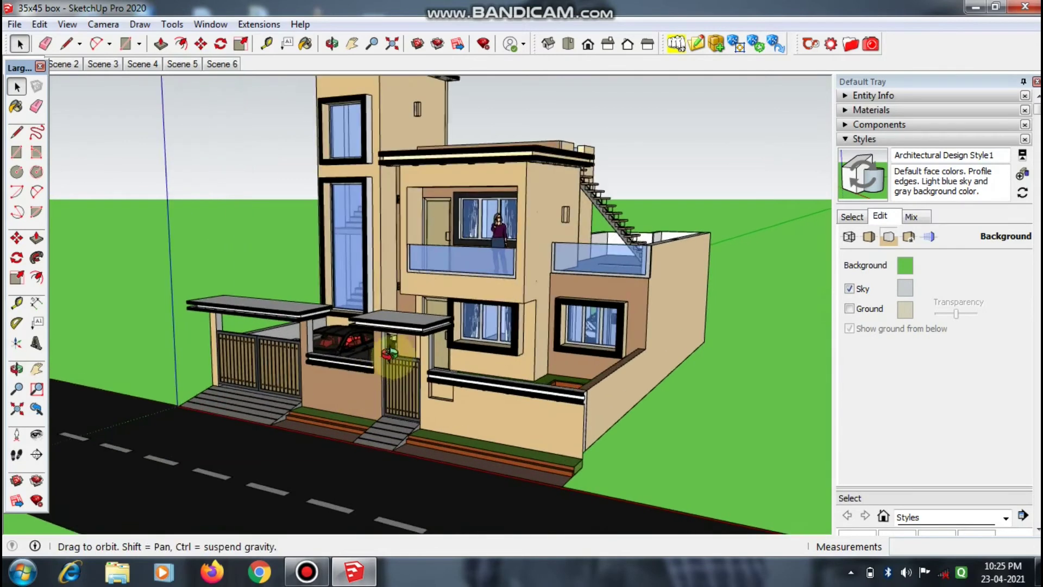
{"action": "left_click_drag", "start_coordinate": [389, 354], "coordinate": [496, 326]}
{"action": "middle_click_drag", "start_coordinate": [496, 326], "coordinate": [502, 327]}
{"action": "scroll", "coordinate": [502, 327], "scroll_direction": "down", "scroll_amount": 3}
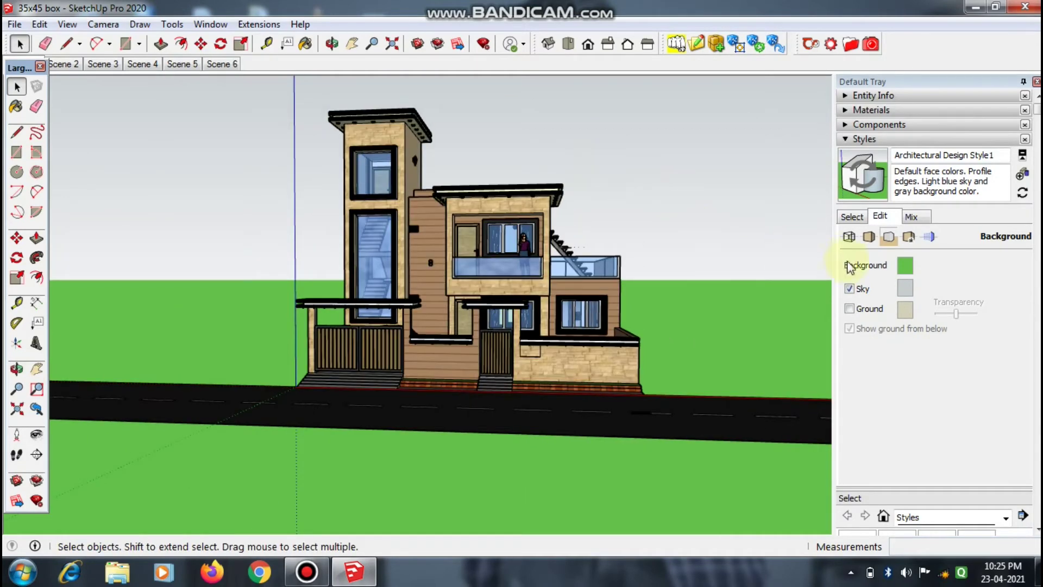
Set the style's sky color to a bright turquoise at full brightness using the color wheel
{"action": "left_click", "coordinate": [904, 290]}
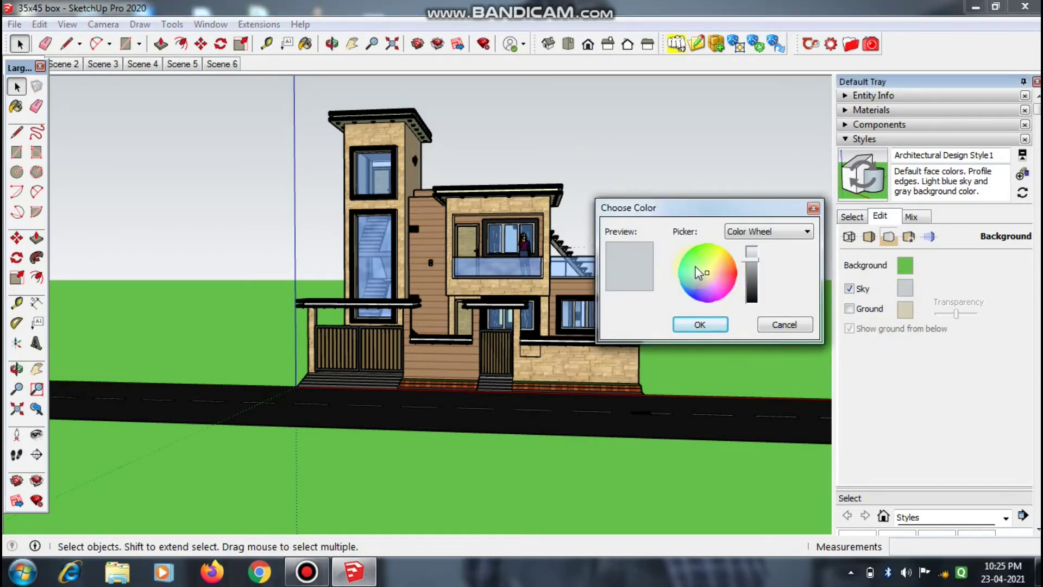
{"action": "left_click_drag", "start_coordinate": [688, 269], "coordinate": [684, 266]}
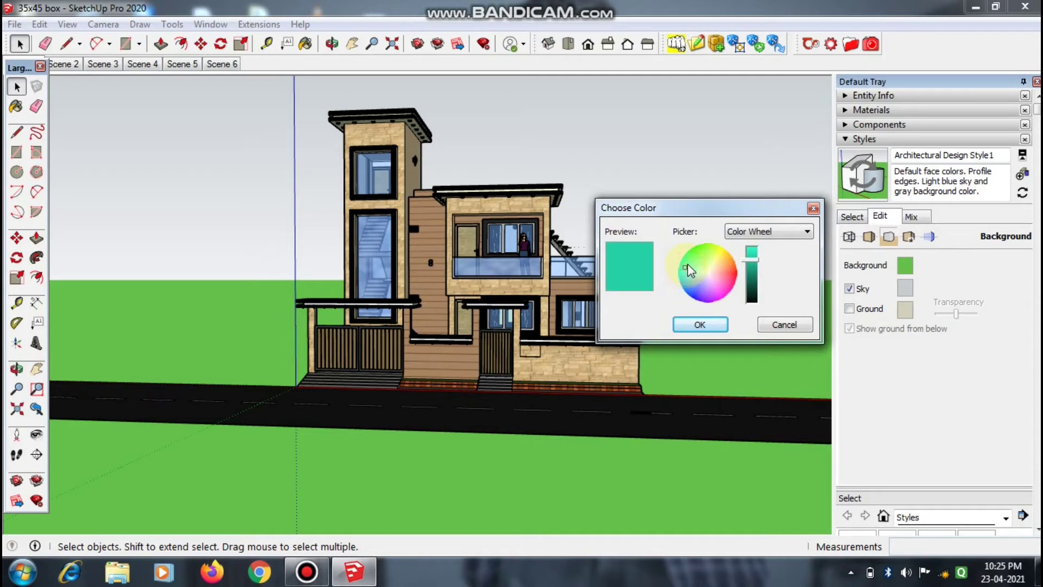
{"action": "left_click", "coordinate": [692, 261]}
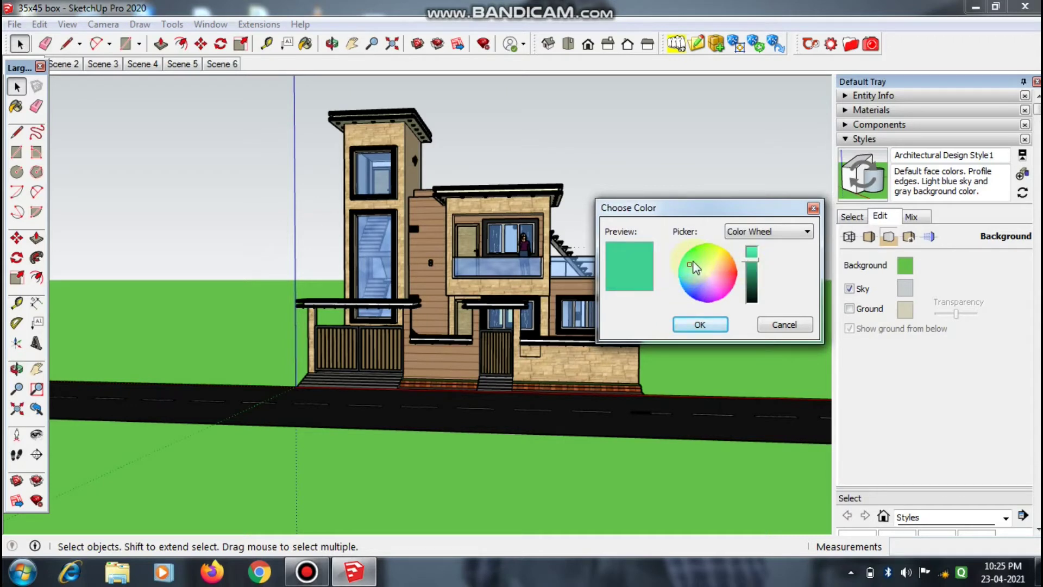
{"action": "left_click_drag", "start_coordinate": [686, 271], "coordinate": [682, 270]}
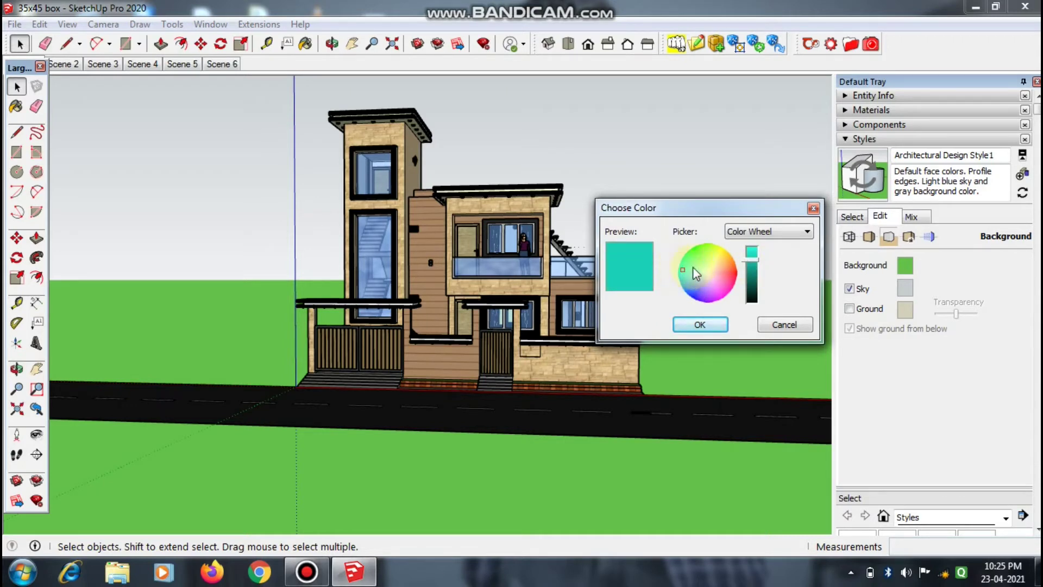
{"action": "left_click_drag", "start_coordinate": [748, 266], "coordinate": [751, 251]}
{"action": "left_click", "coordinate": [699, 324]}
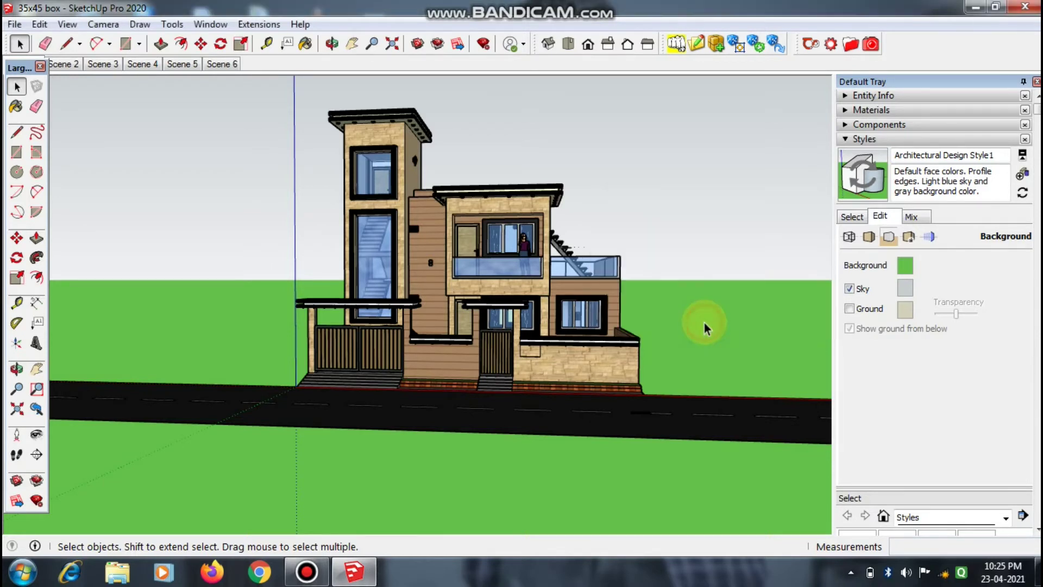
Turn on the style's ground, adjust its transparency, and turn the ground off again
{"action": "middle_click_drag", "start_coordinate": [367, 347], "coordinate": [263, 352]}
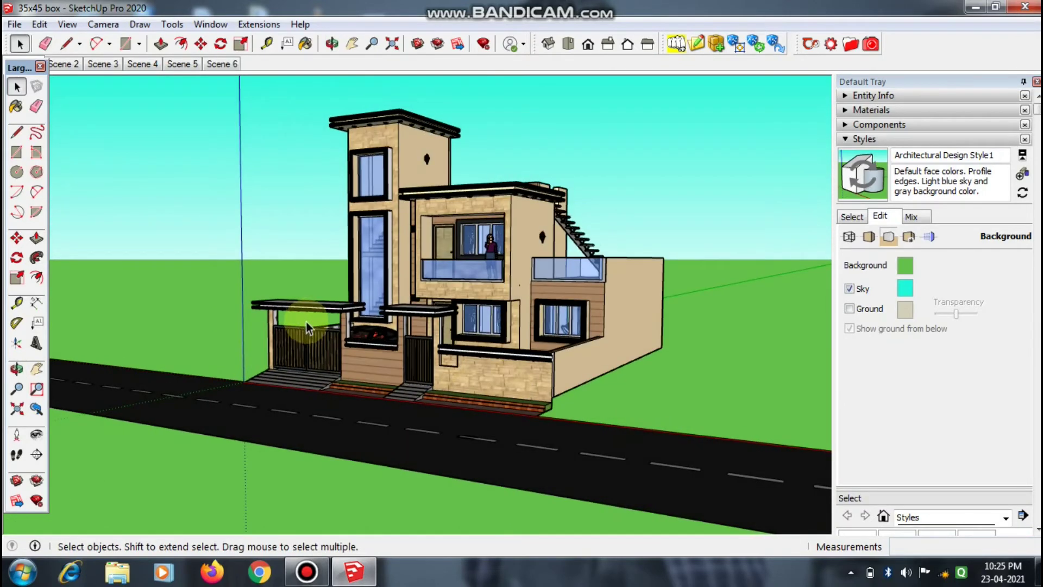
{"action": "left_click", "coordinate": [853, 310]}
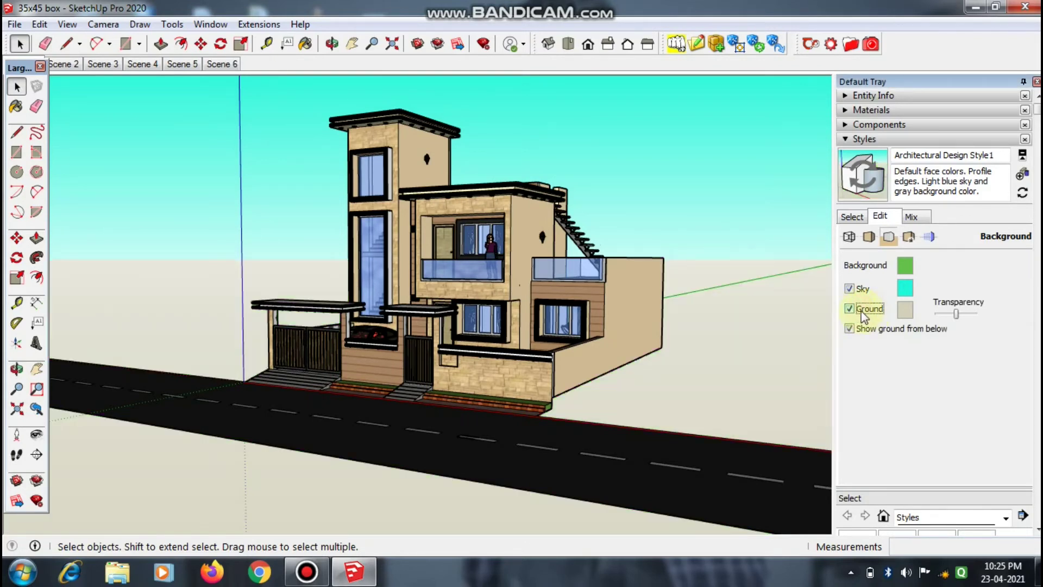
{"action": "left_click", "coordinate": [950, 315]}
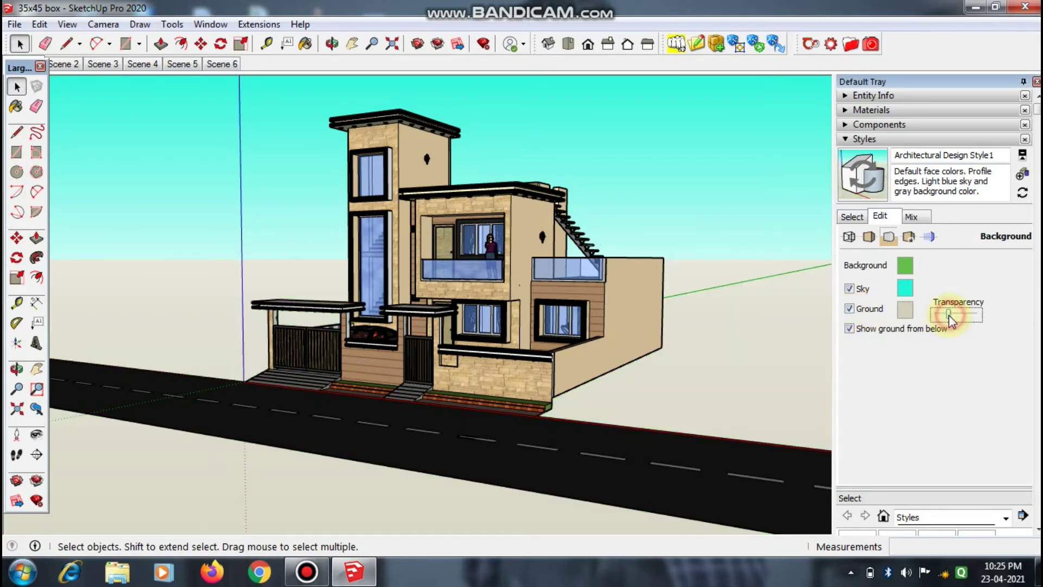
{"action": "left_click", "coordinate": [850, 310]}
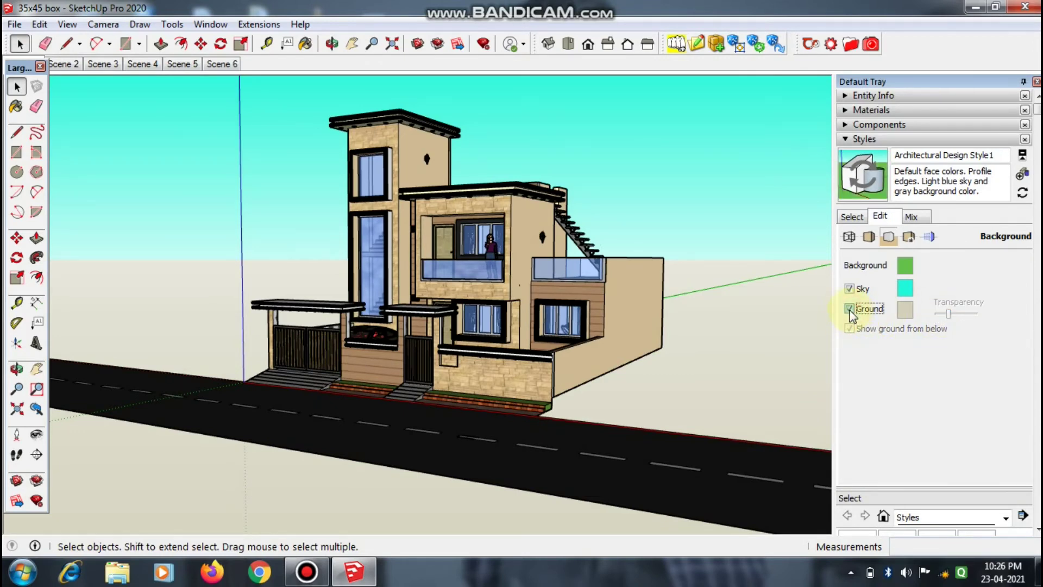
Check the turquoise sky and green background around the house from several viewing angles
{"action": "middle_click_drag", "start_coordinate": [616, 332], "coordinate": [519, 393]}
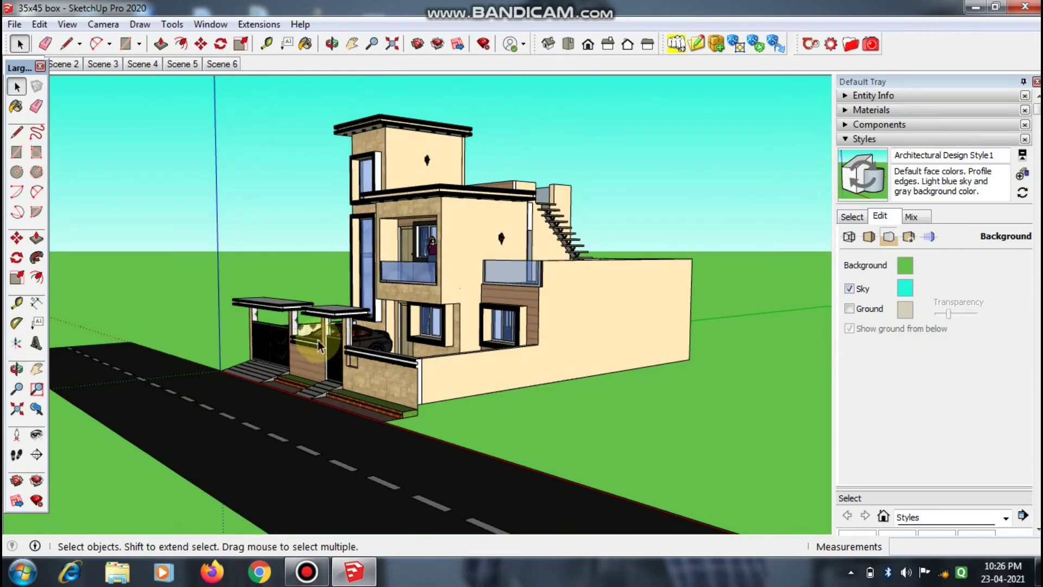
{"action": "middle_click_drag", "start_coordinate": [307, 317], "coordinate": [454, 289]}
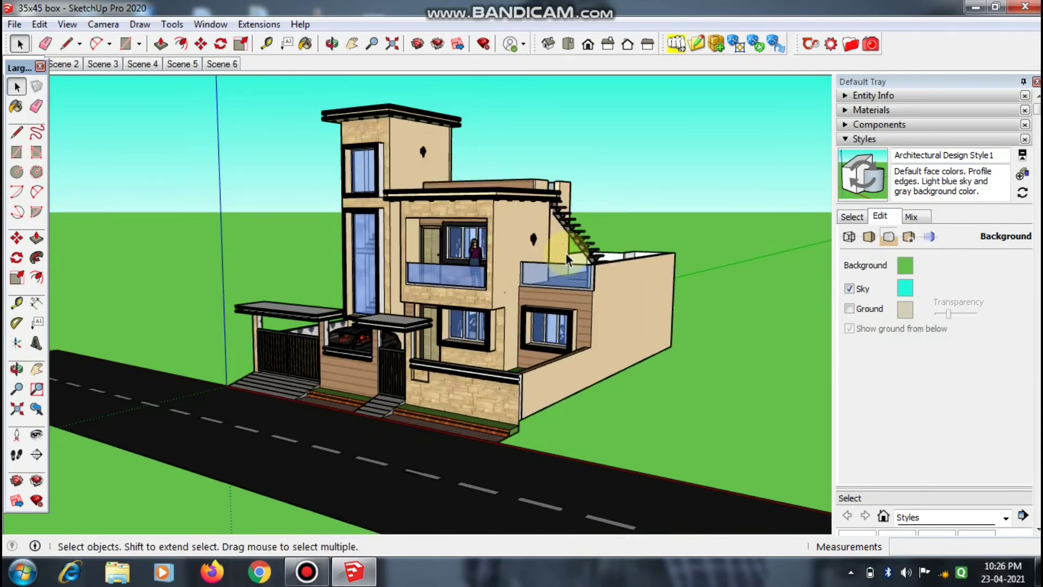
{"action": "scroll", "coordinate": [542, 281], "scroll_direction": "down", "scroll_amount": 5}
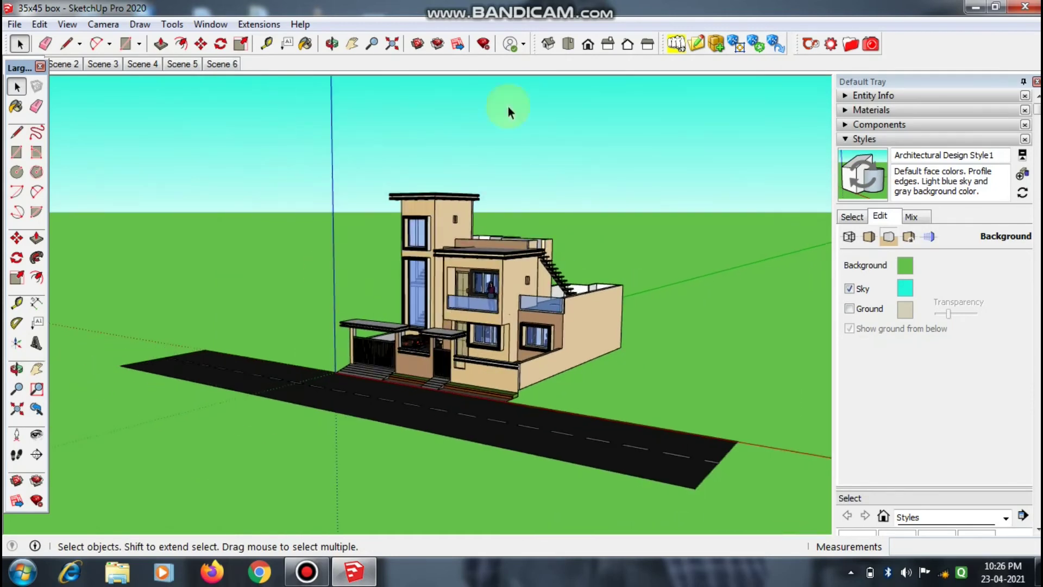
{"action": "middle_click_drag", "start_coordinate": [437, 333], "coordinate": [398, 360]}
{"action": "scroll", "coordinate": [400, 356], "scroll_direction": "up", "scroll_amount": 4}
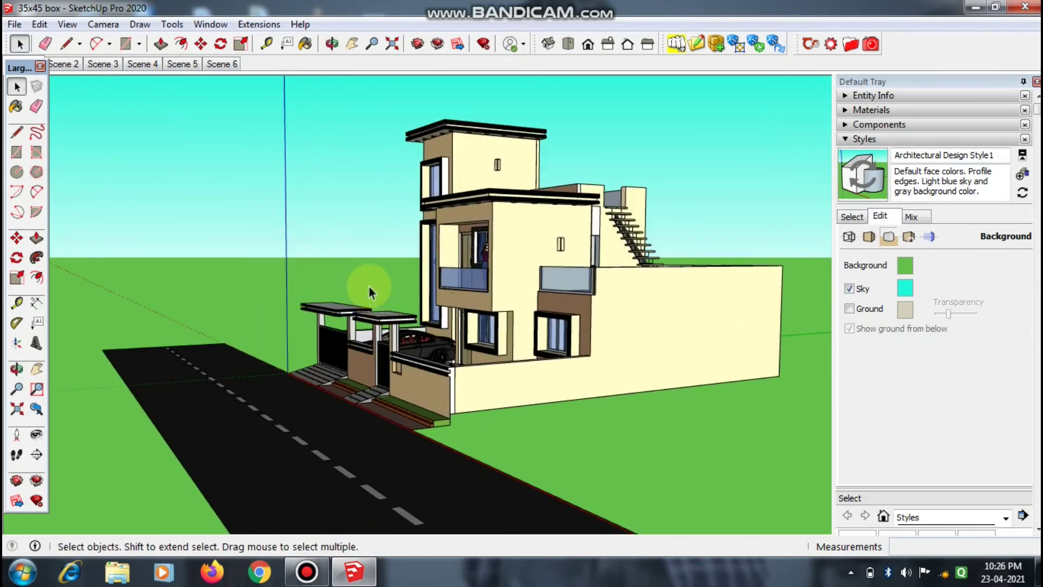
{"action": "middle_click_drag", "start_coordinate": [330, 256], "coordinate": [389, 281]}
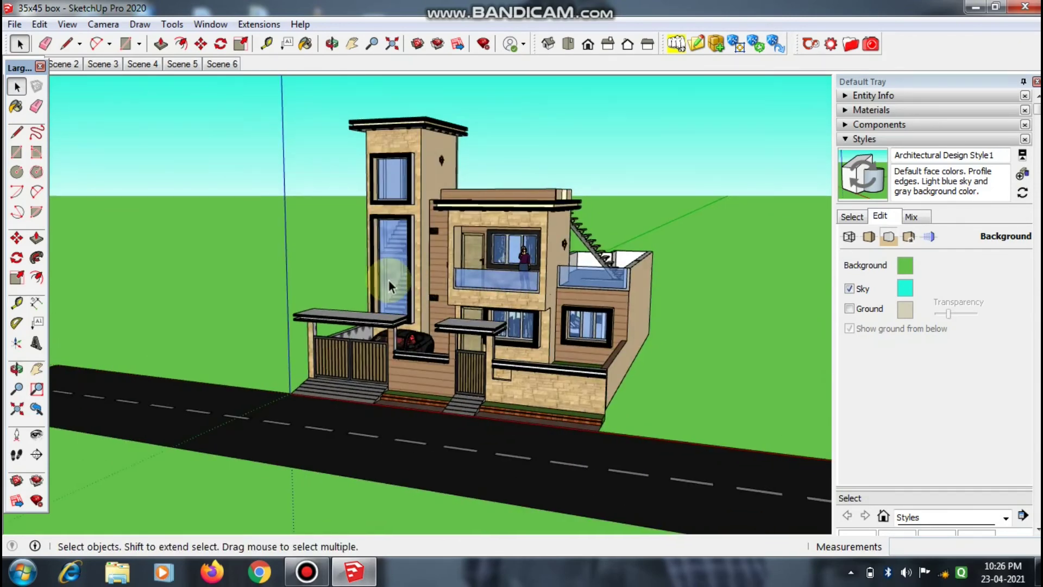